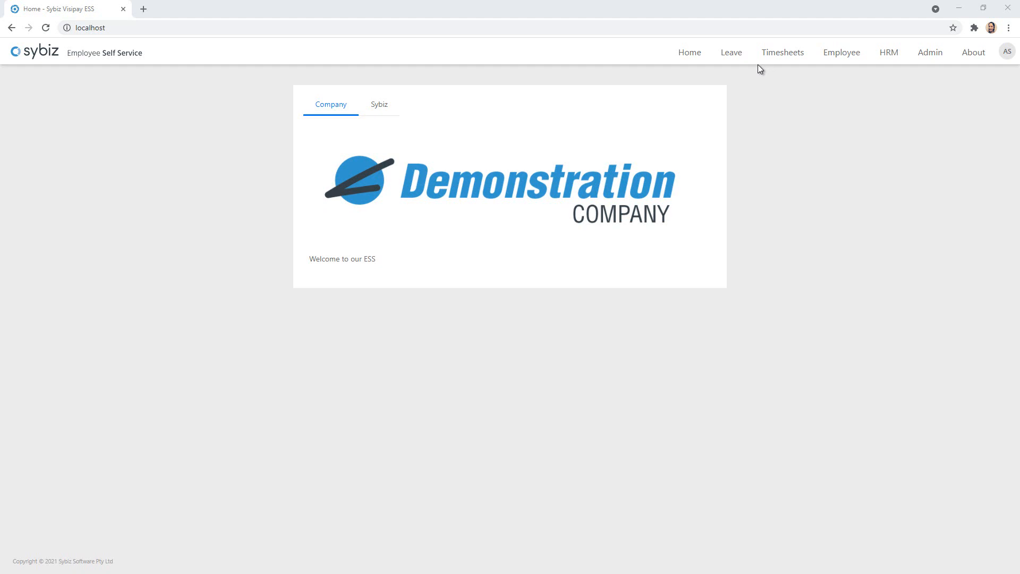
# Open the employee timesheets and set the pay item for Friday 27 August 2021 to Normal Pay
pyautogui.moveTo(759, 60)
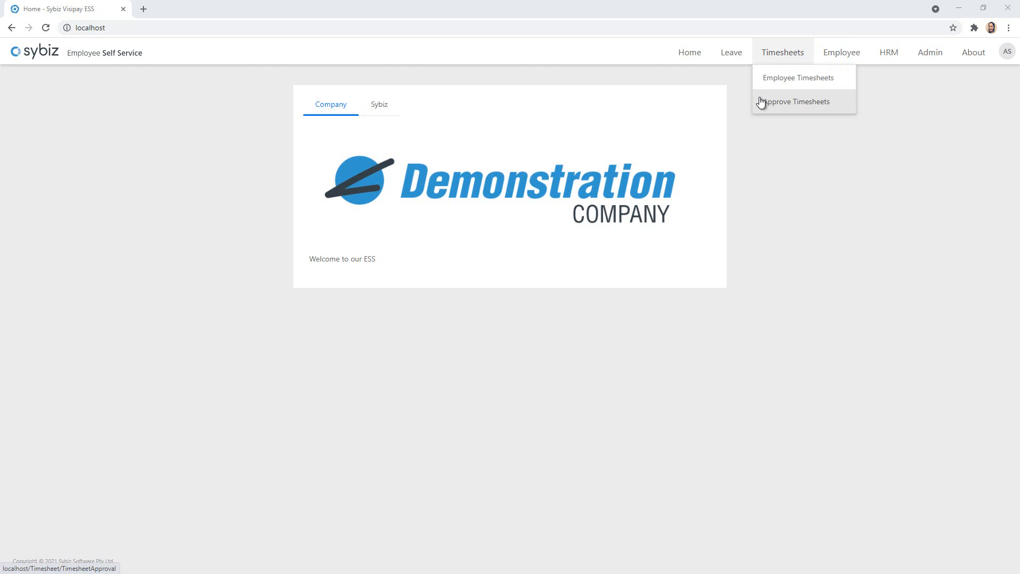
pyautogui.click(761, 82)
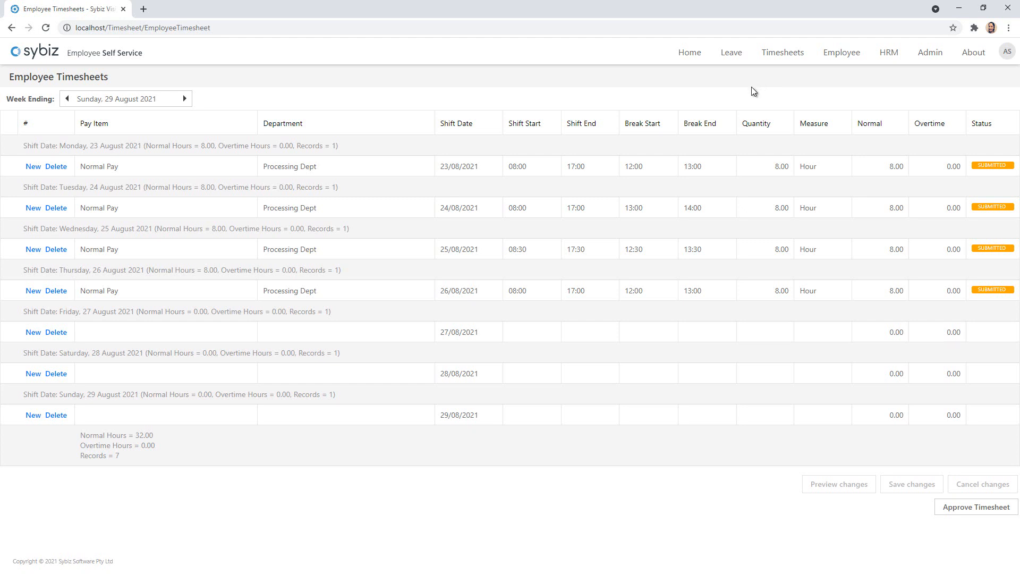
pyautogui.click(238, 333)
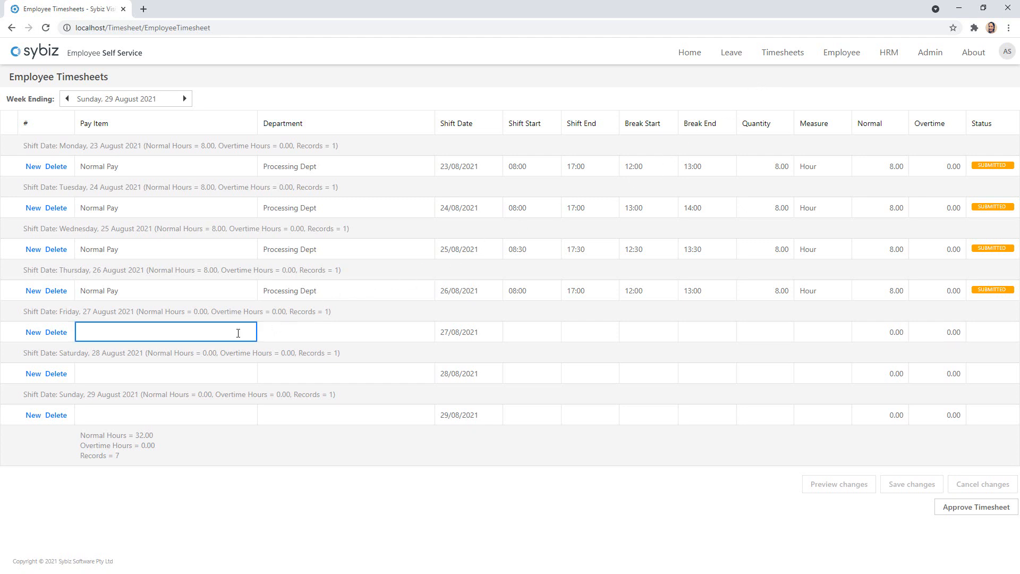
pyautogui.click(248, 332)
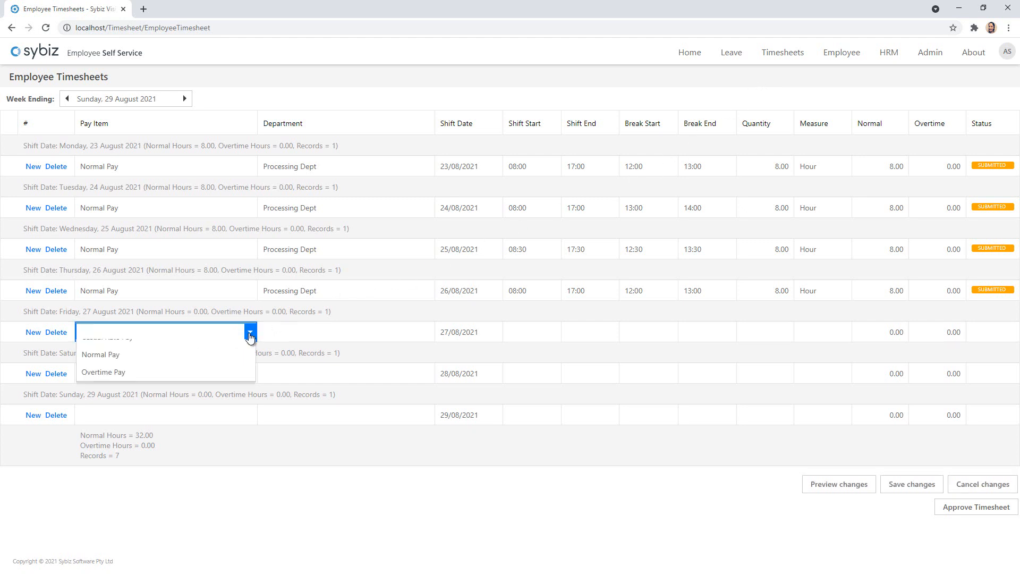
pyautogui.click(230, 367)
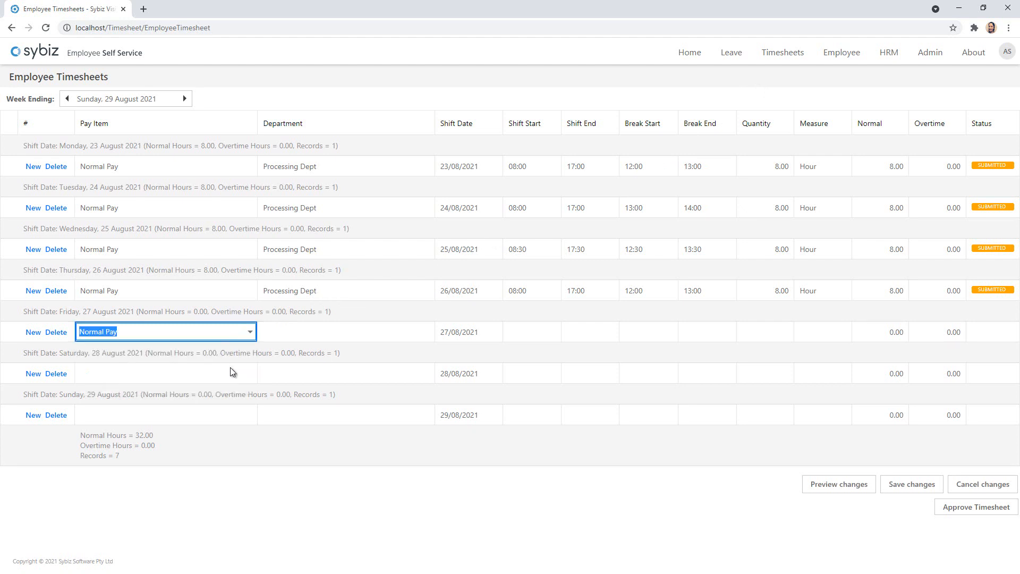
pyautogui.press('Tab')
pyautogui.press('Tab')
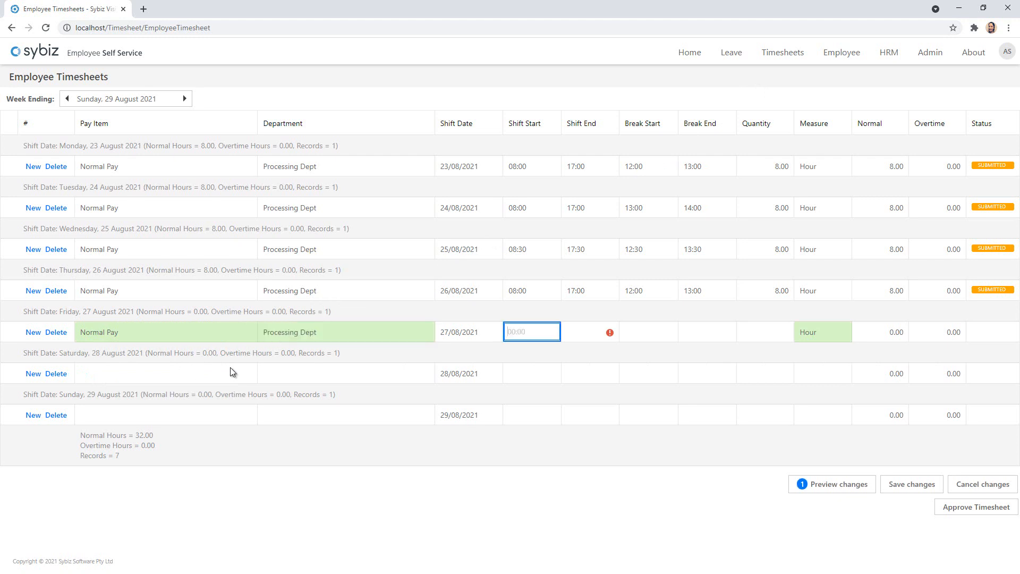
# Enter Friday's shift from 08:00 to 17:00 with a break from 13:00 to 14:00
pyautogui.write('08:00')
pyautogui.press('Tab')
pyautogui.write('17')
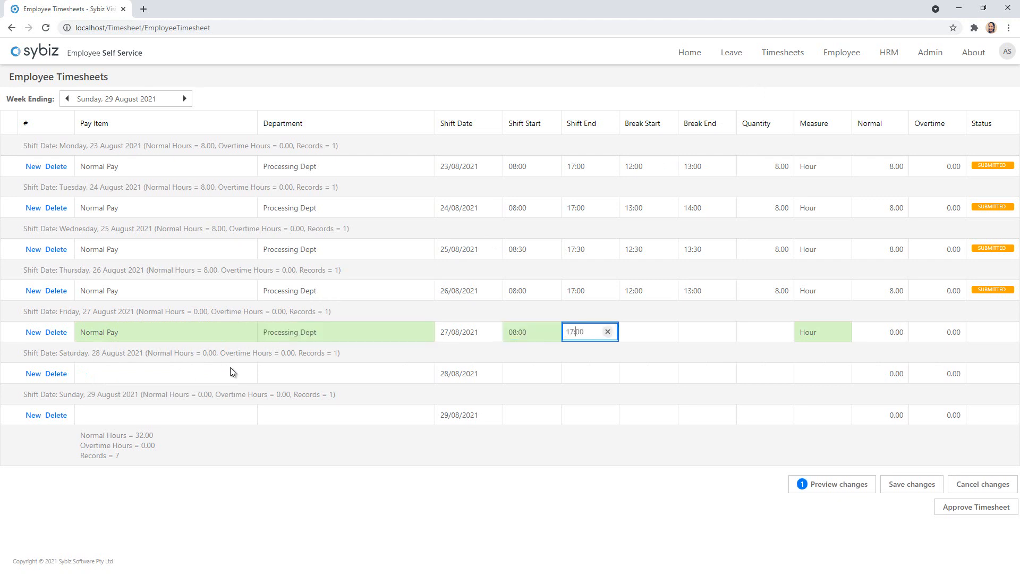
pyautogui.press('Tab')
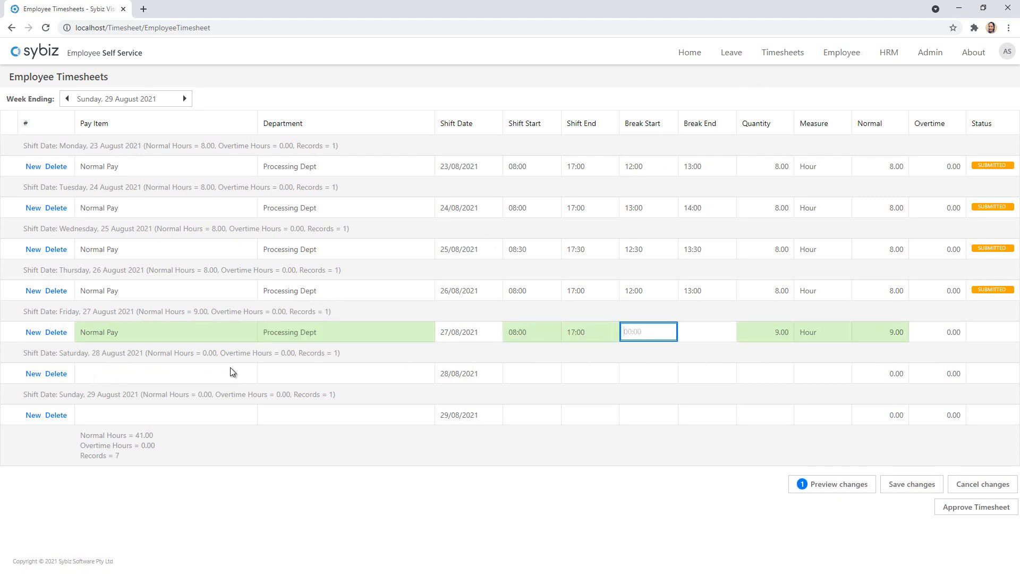
pyautogui.write('13:00')
pyautogui.press('Tab')
pyautogui.write('14')
pyautogui.press('Tab')
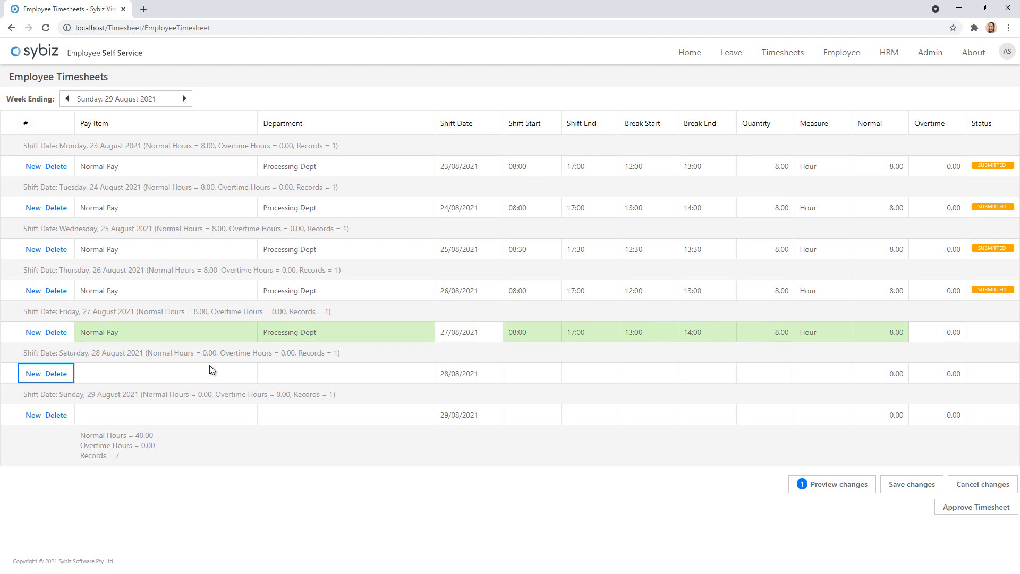
# Add a second timesheet entry for Thursday 26 August 2021 with the pay item Overtime Pay
pyautogui.click(33, 291)
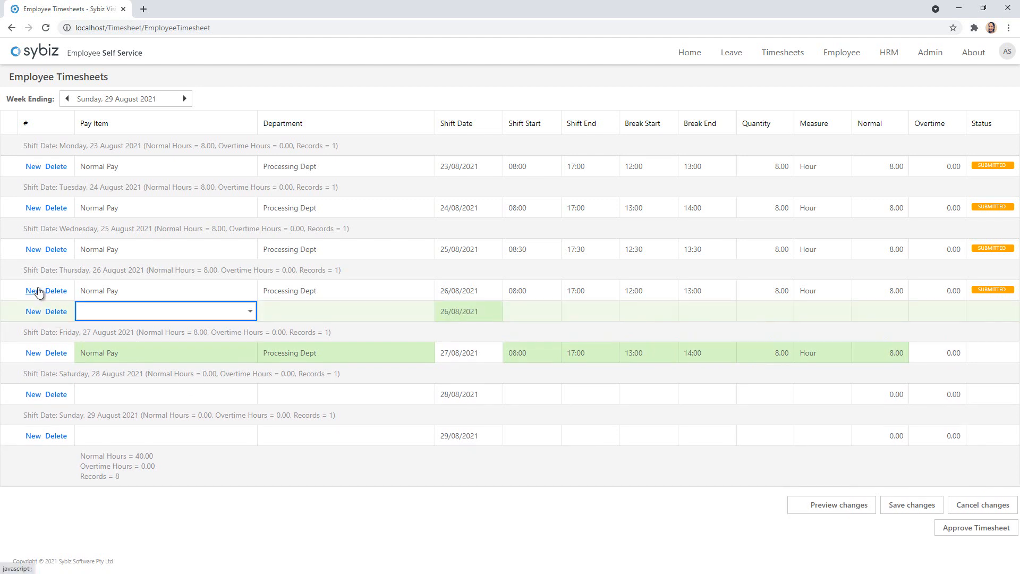
pyautogui.click(241, 317)
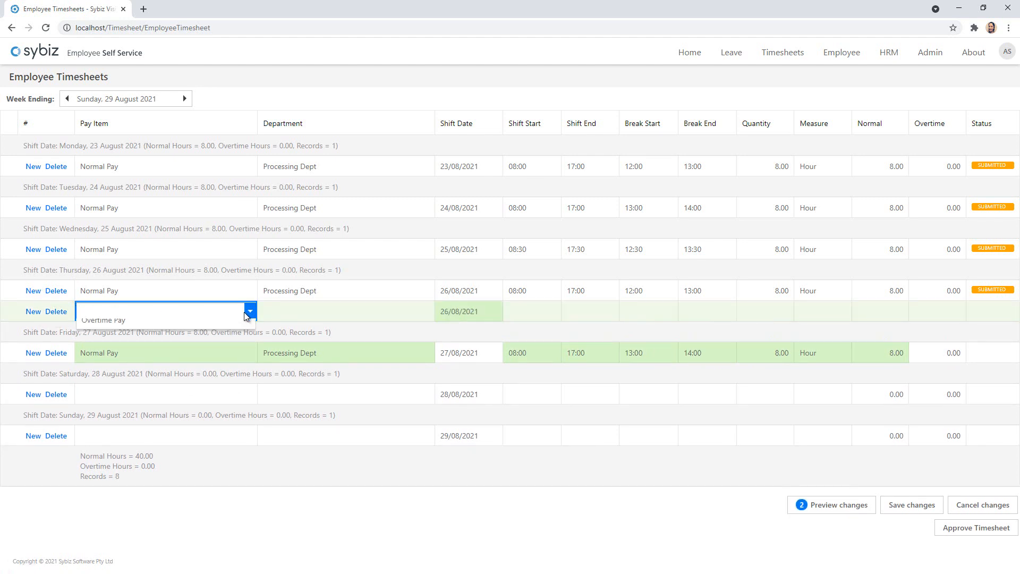
pyautogui.click(187, 359)
pyautogui.press('Tab')
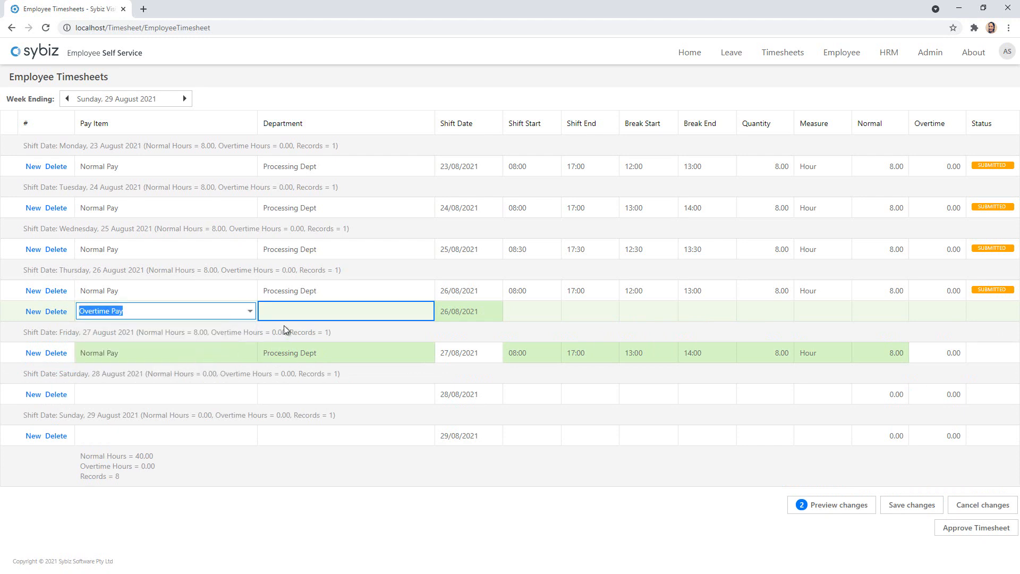
pyautogui.press('Tab')
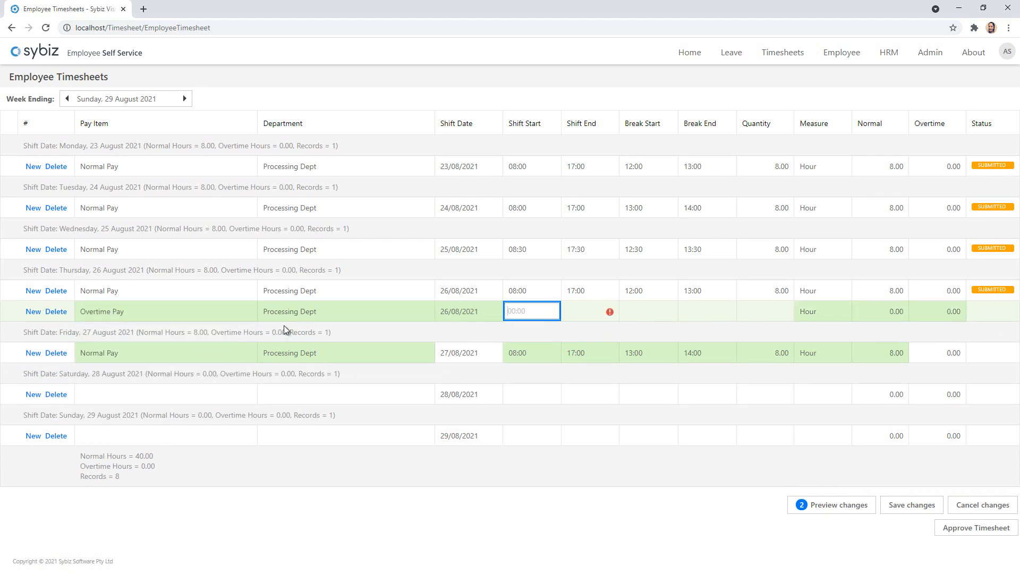
# Set Thursday's overtime shift from 20:00 to 22:00, leaving the break times empty
pyautogui.write('20:00')
pyautogui.press('Tab')
pyautogui.write('22')
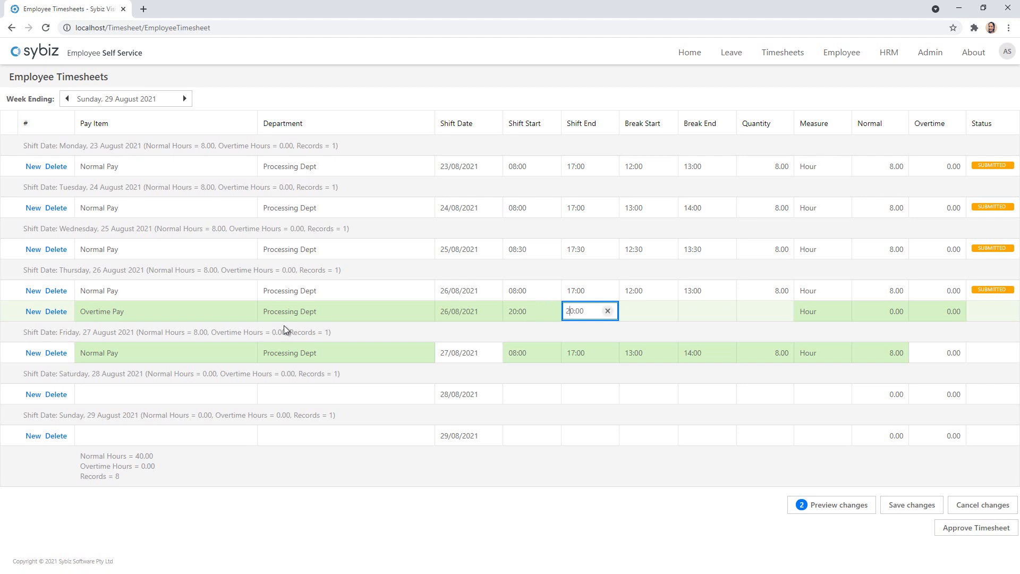
pyautogui.press('Tab')
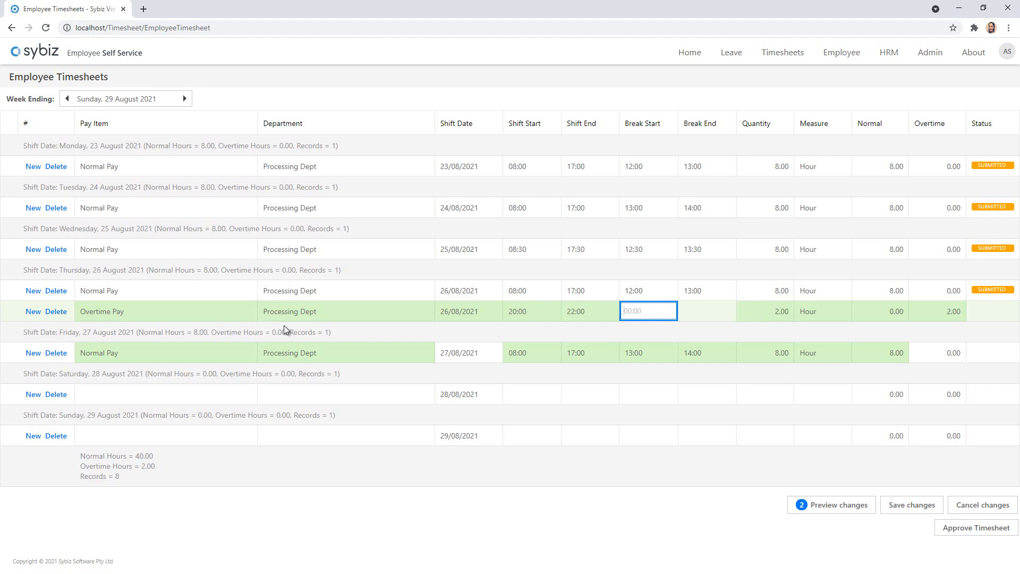
pyautogui.press('Tab')
pyautogui.press('Tab')
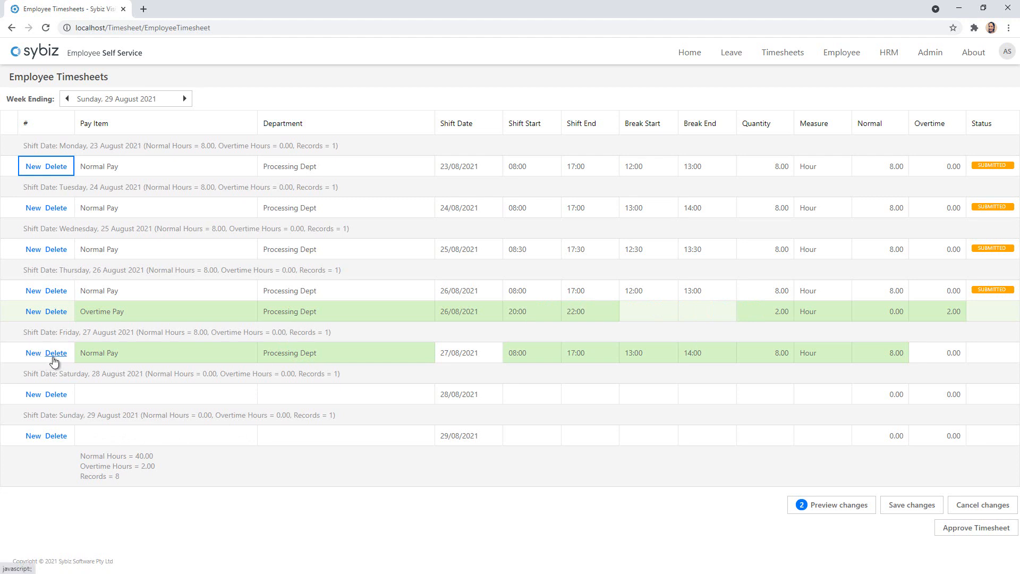
# Preview the pending timesheet changes and save them
pyautogui.click(847, 511)
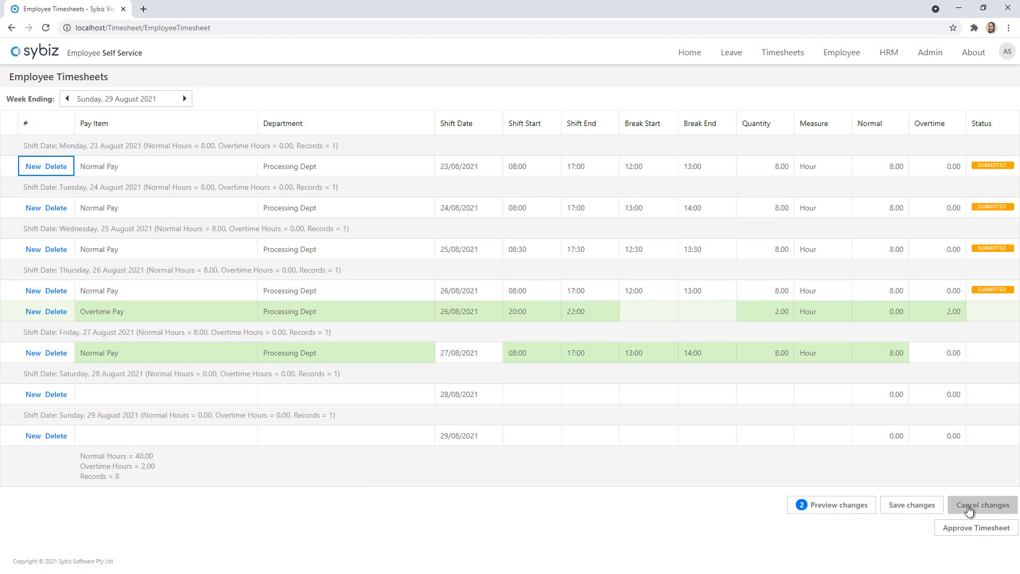
pyautogui.click(829, 506)
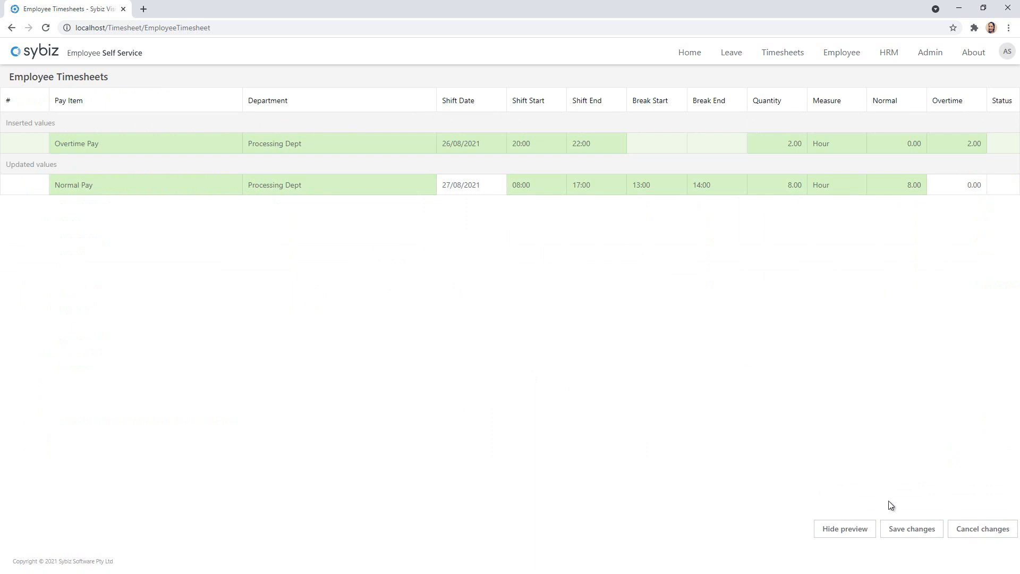
pyautogui.click(903, 529)
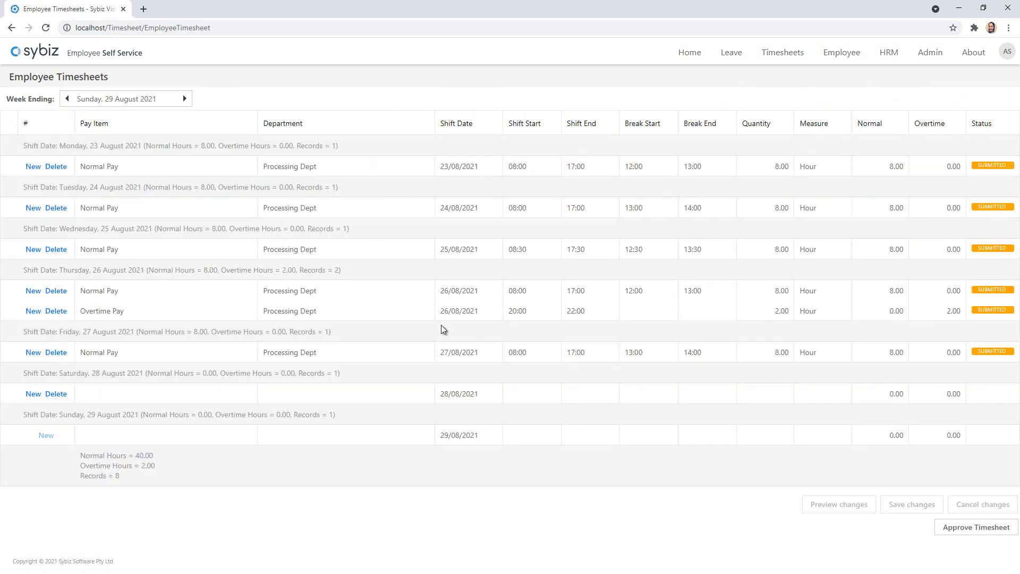
# Look through the timesheets for the weeks ending 15 August to 5 September 2021, returning to the week ending 29 August
pyautogui.click(67, 98)
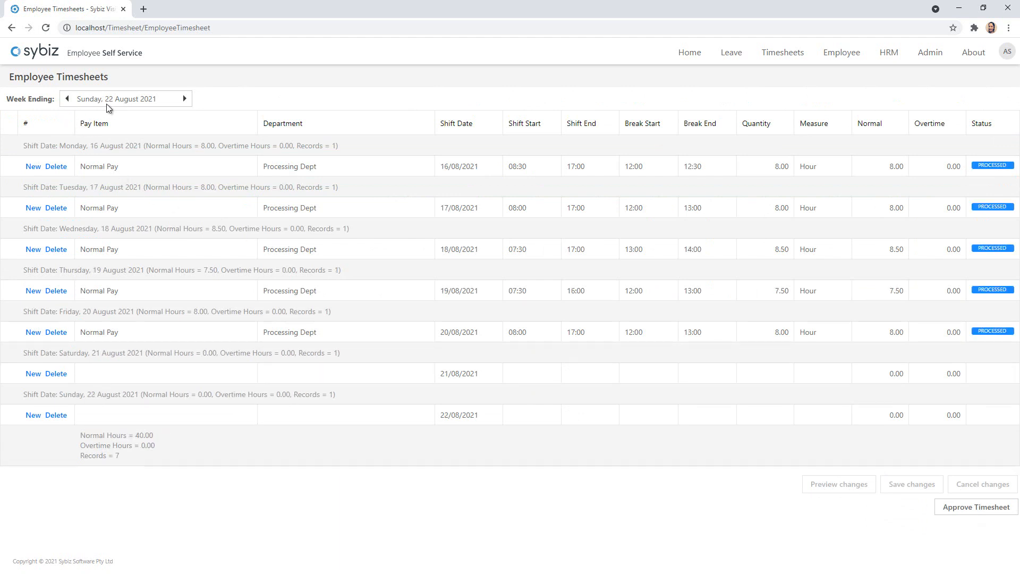
pyautogui.click(68, 99)
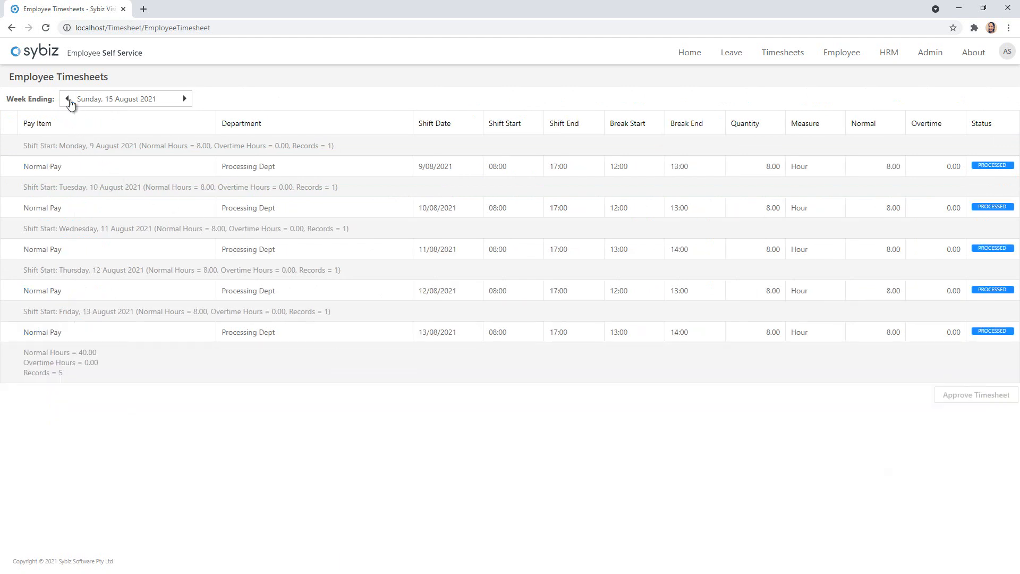
pyautogui.click(182, 102)
pyautogui.click(183, 103)
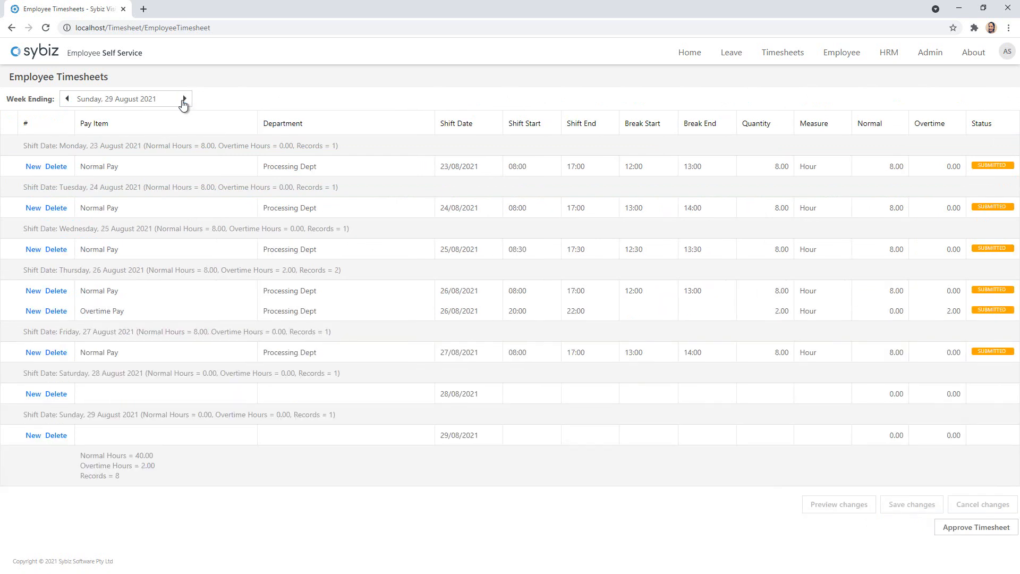
pyautogui.click(184, 103)
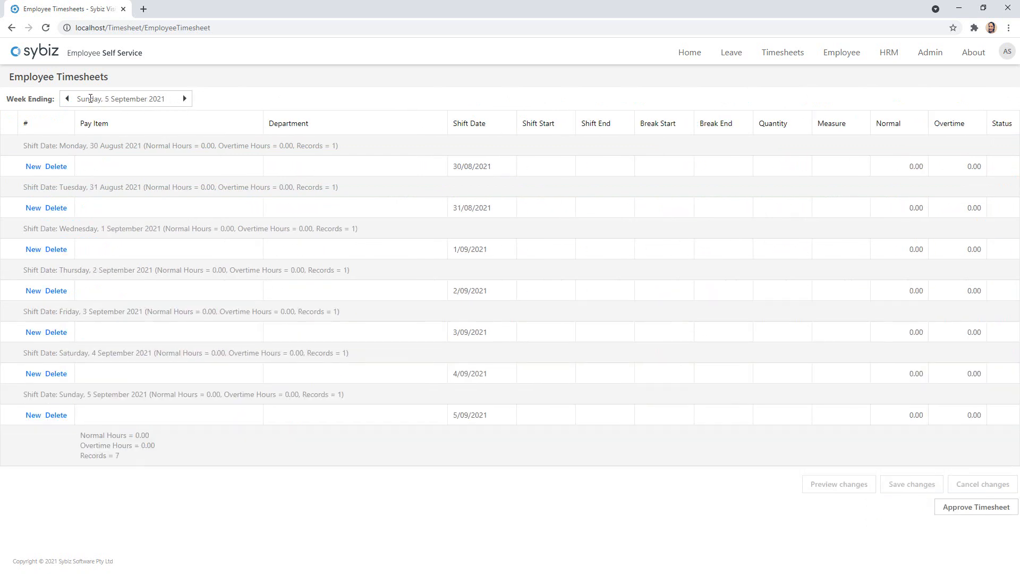
pyautogui.click(68, 99)
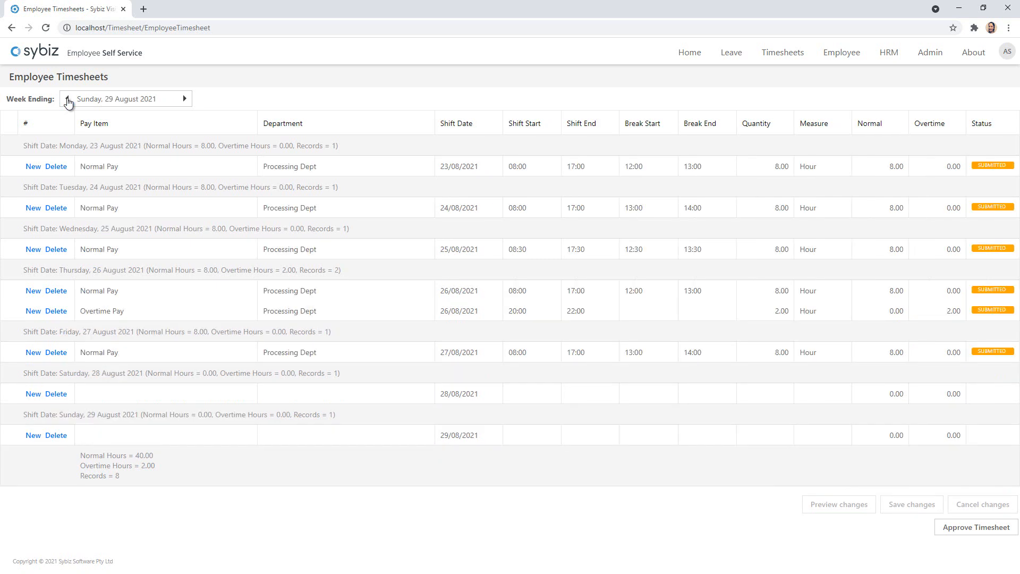
pyautogui.click(68, 103)
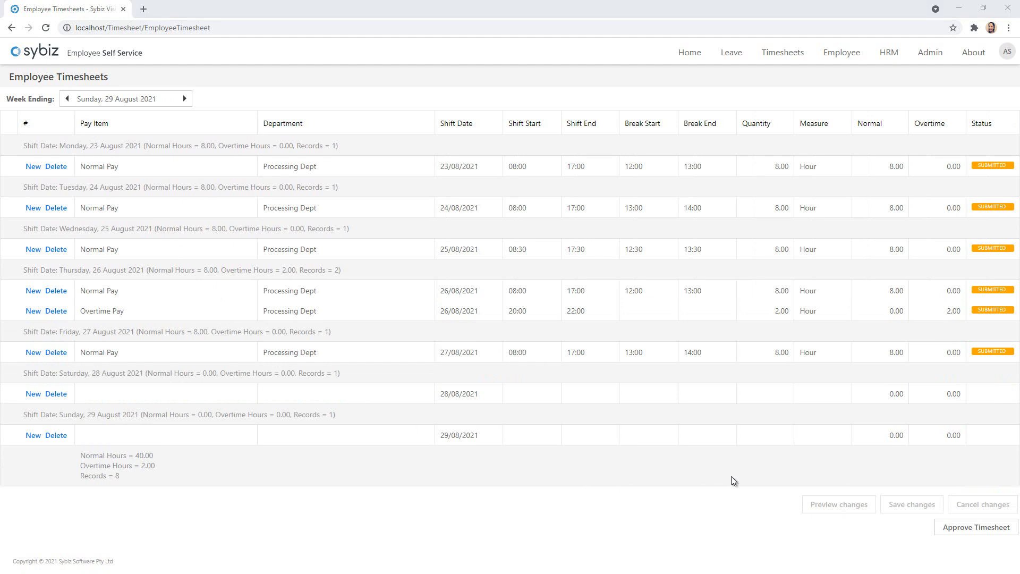
# Approve the timesheet for the week ending 29 August 2021 and open the approval page for submitted timesheets
pyautogui.click(973, 528)
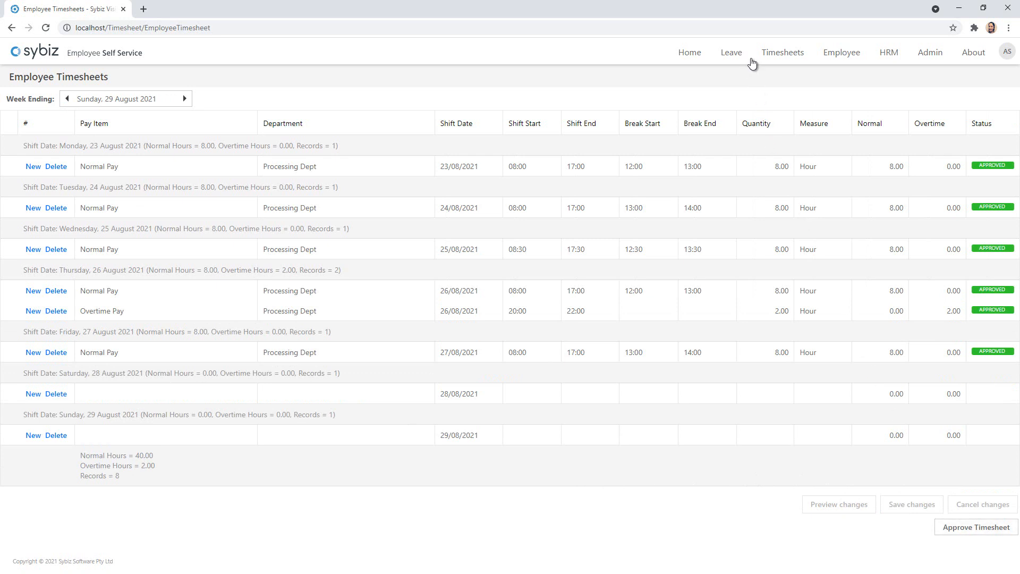
pyautogui.moveTo(758, 61)
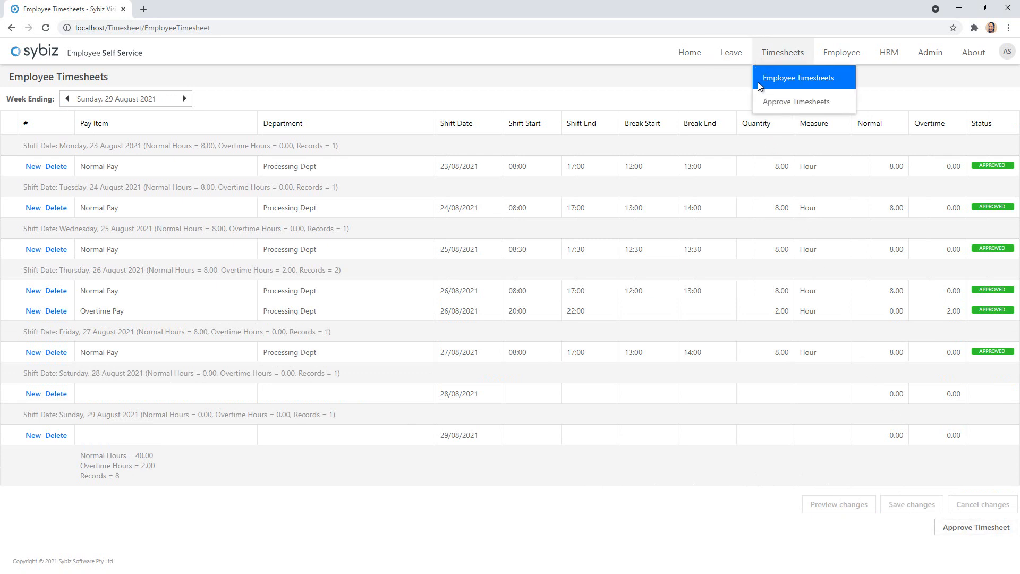
pyautogui.click(762, 106)
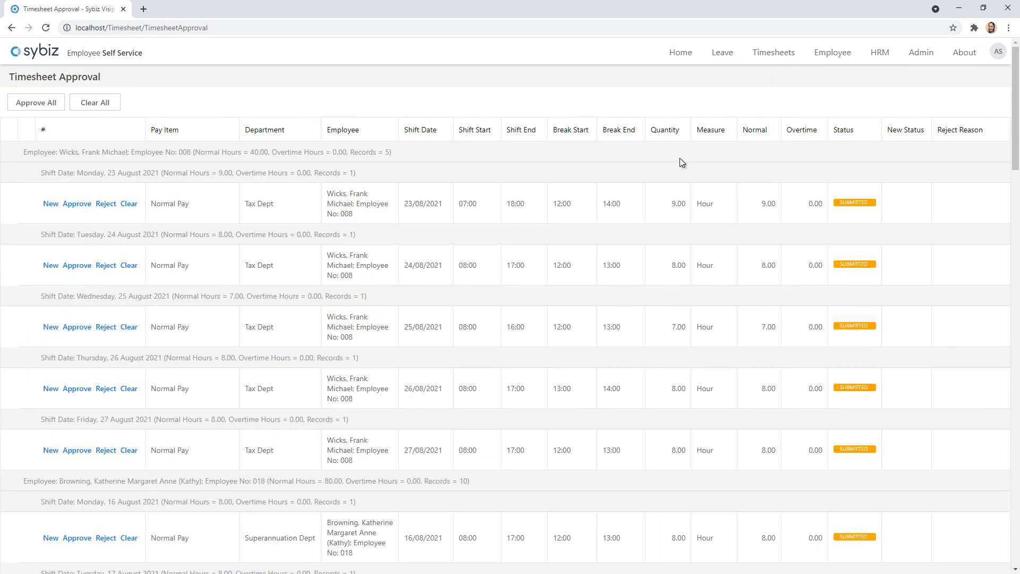
# Mark all submitted timesheet entries for approval and clear the marks on the first employee's 25 and 26 August shifts
pyautogui.moveTo(1018, 139)
pyautogui.mouseDown()
pyautogui.moveTo(1018, 536)
pyautogui.moveTo(1015, 131)
pyautogui.mouseUp()
pyautogui.click(37, 103)
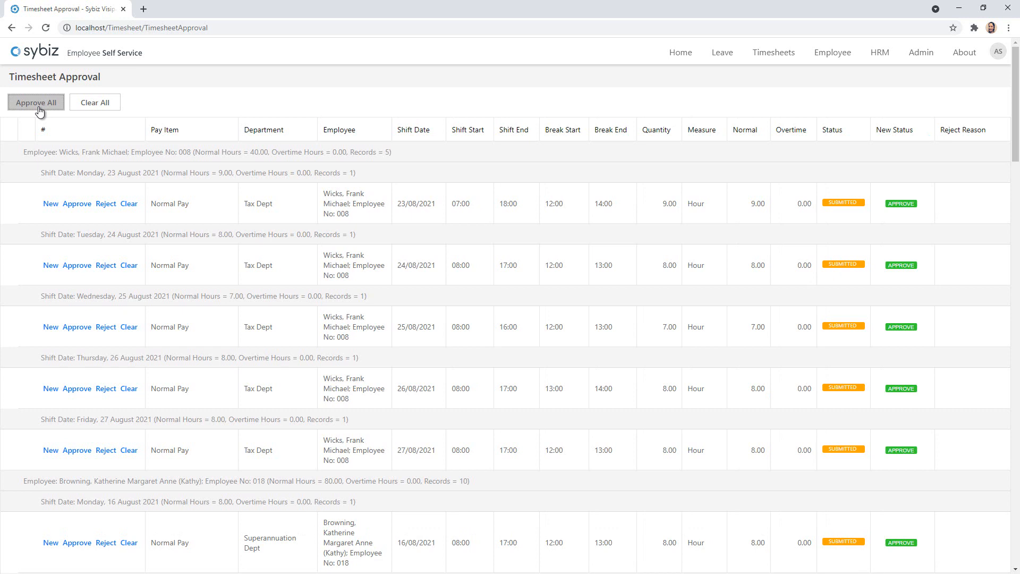
pyautogui.click(95, 104)
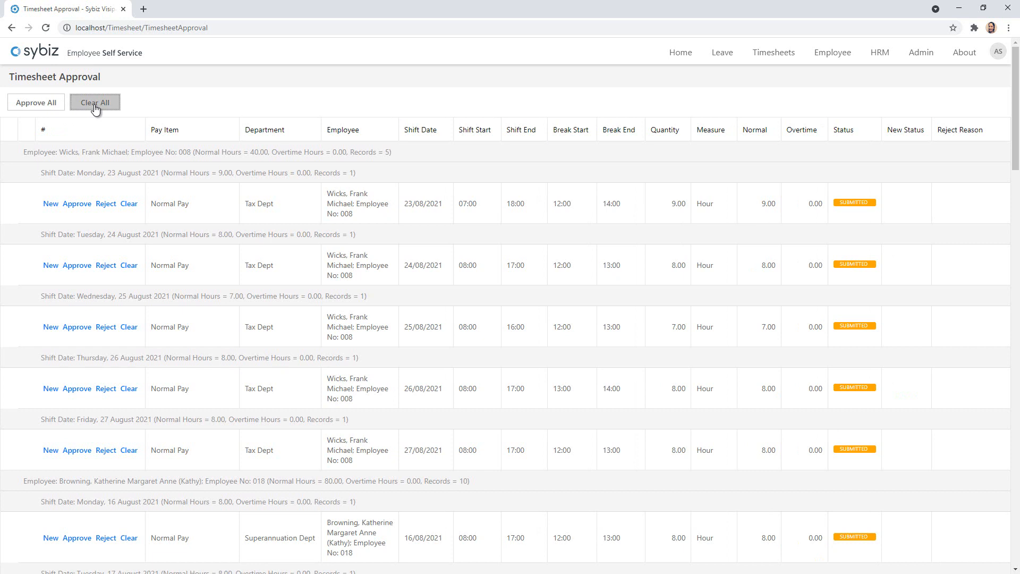
pyautogui.click(48, 104)
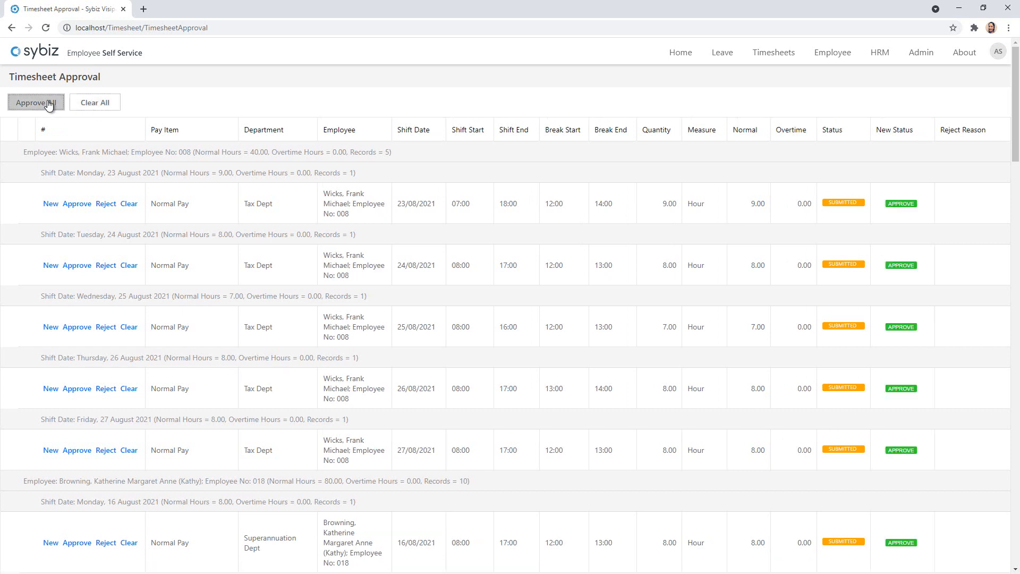
pyautogui.click(130, 328)
pyautogui.click(129, 389)
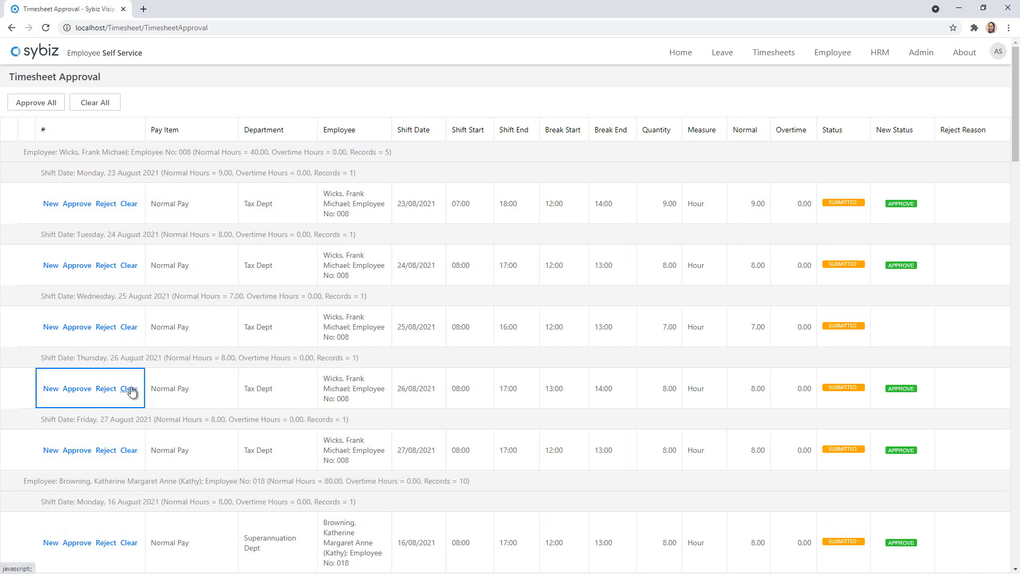
# Reject the first employee's 27 August shift with the reason "On annual leave"
pyautogui.click(106, 451)
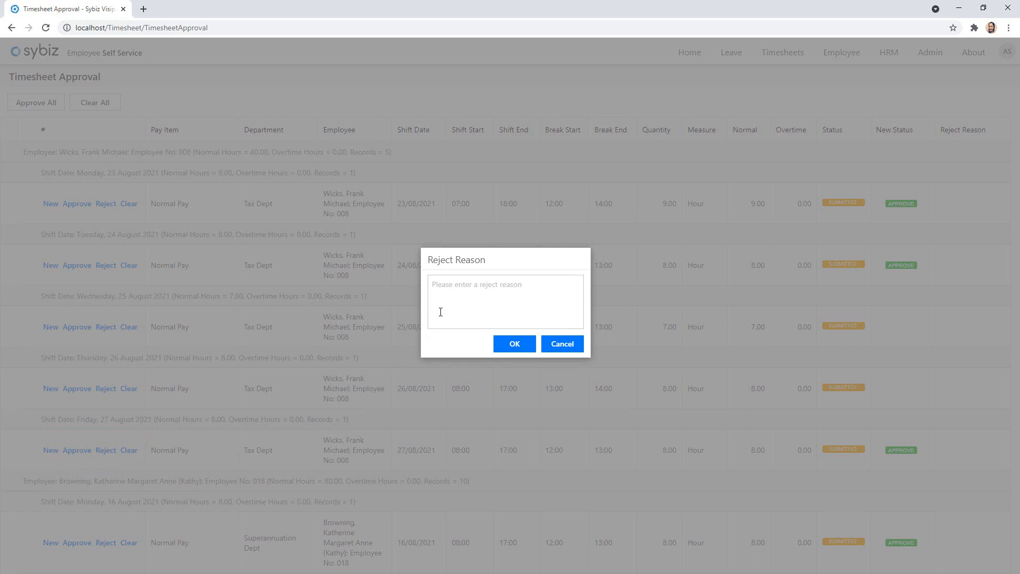
pyautogui.click(457, 292)
pyautogui.write('On a')
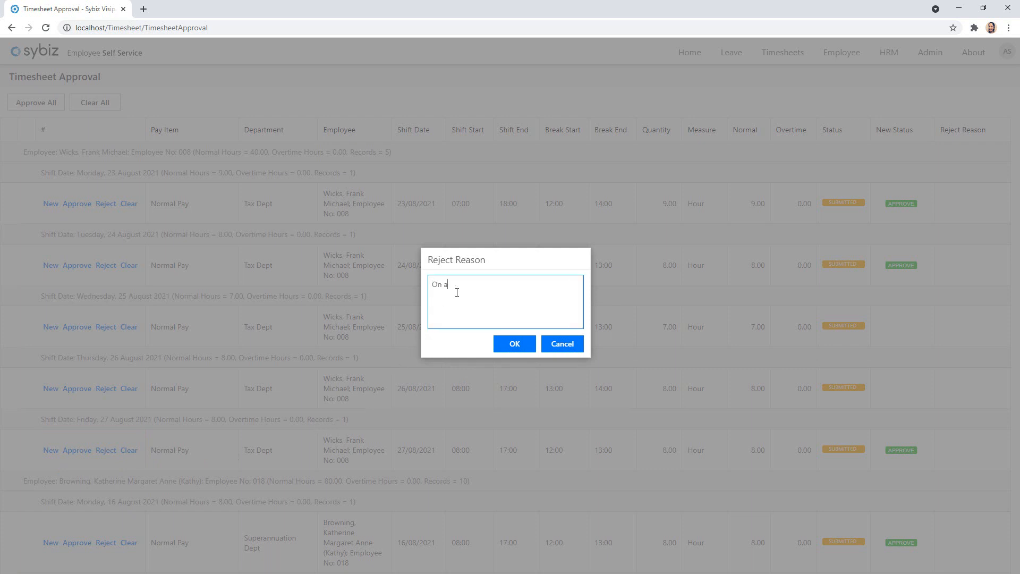
pyautogui.write('nnual leave')
pyautogui.click(504, 347)
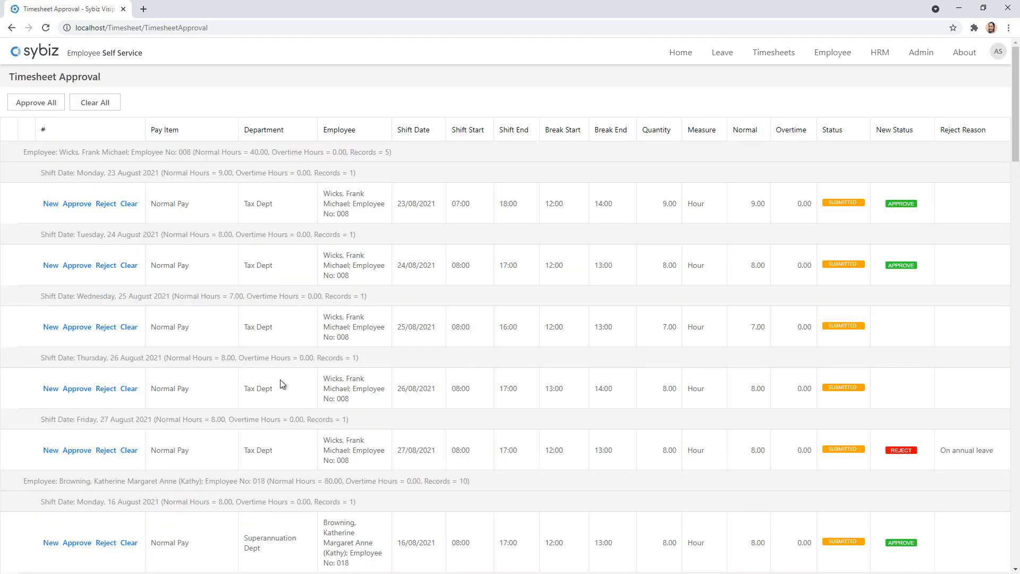
# Add a new Overtime Pay entry to the first employee's 26 August 2021 shift date
pyautogui.click(51, 388)
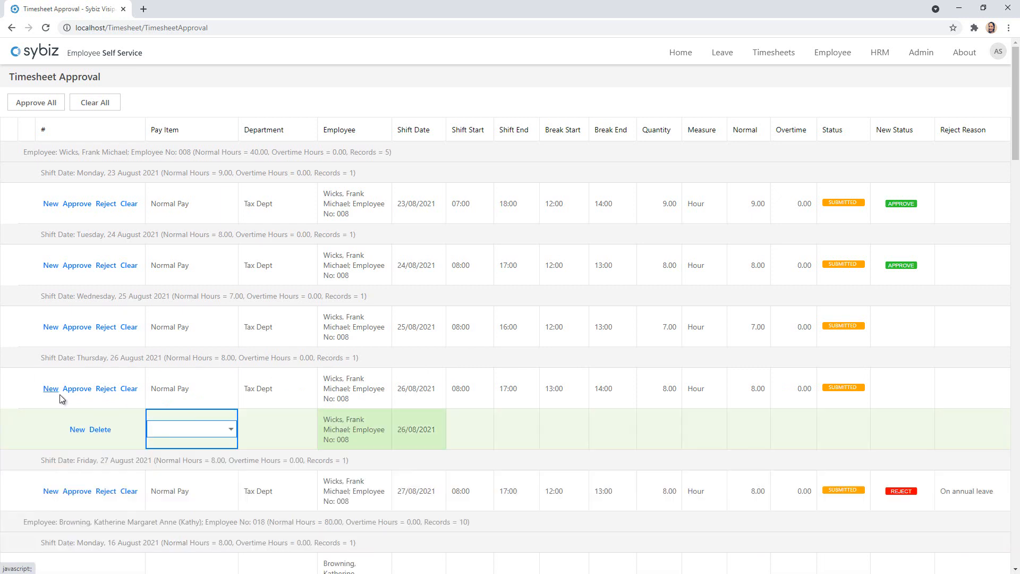
pyautogui.click(230, 433)
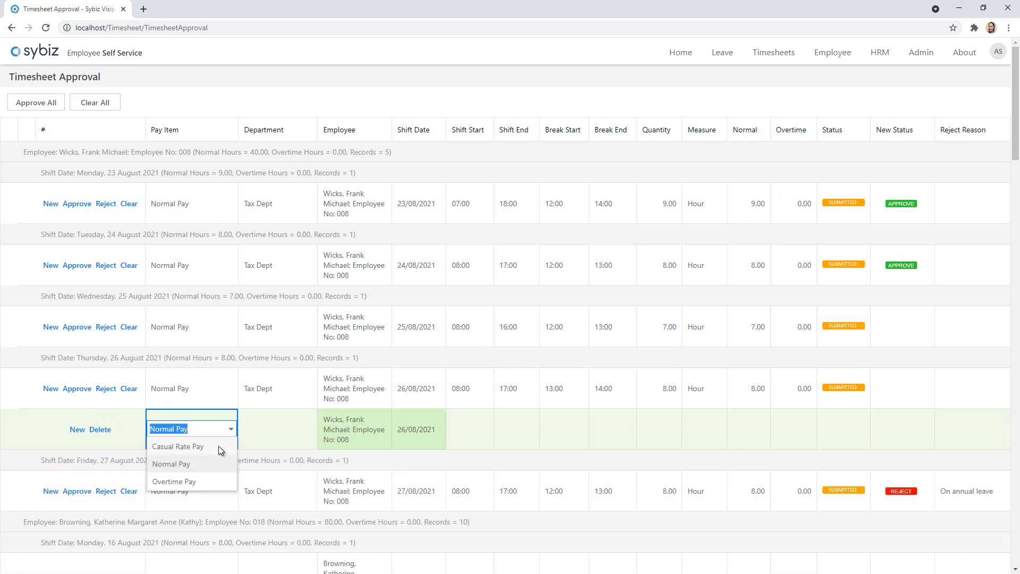
pyautogui.click(206, 480)
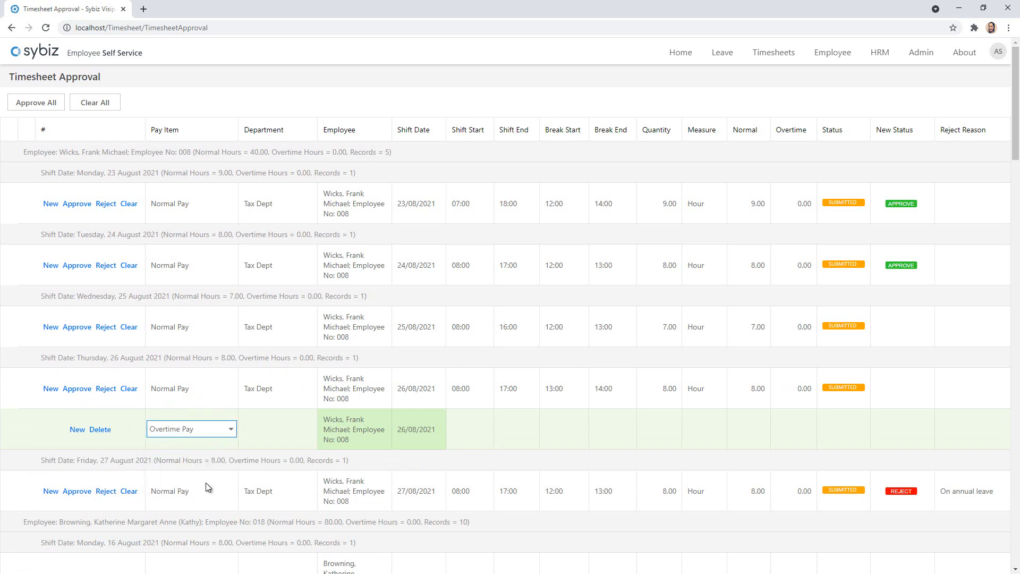
pyautogui.press('Tab')
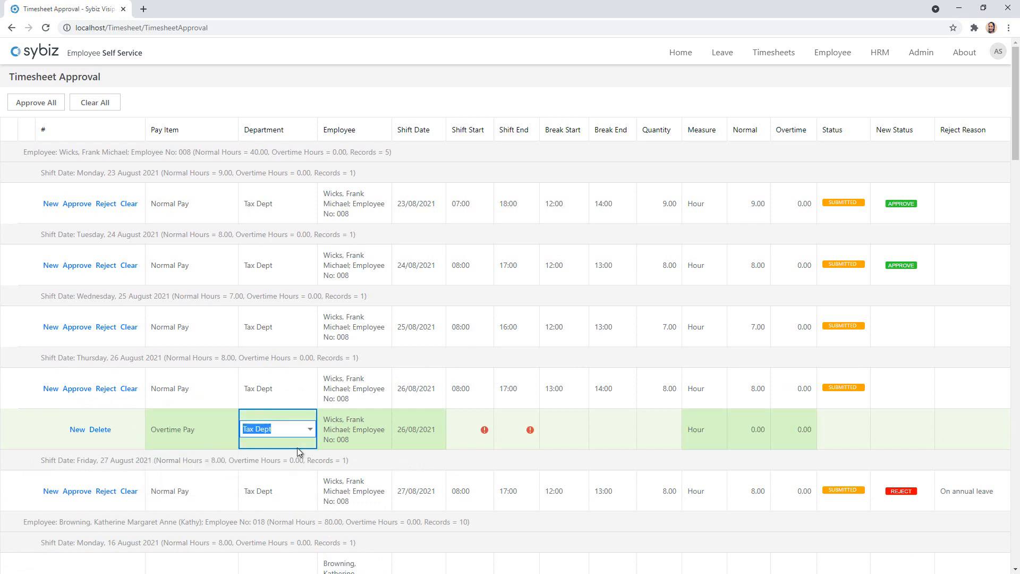
# Set the overtime entry's shift from 21:00 to 23:00 without a break and save all timesheet approval changes
pyautogui.press('Tab')
pyautogui.write('21')
pyautogui.press('Tab')
pyautogui.write('23')
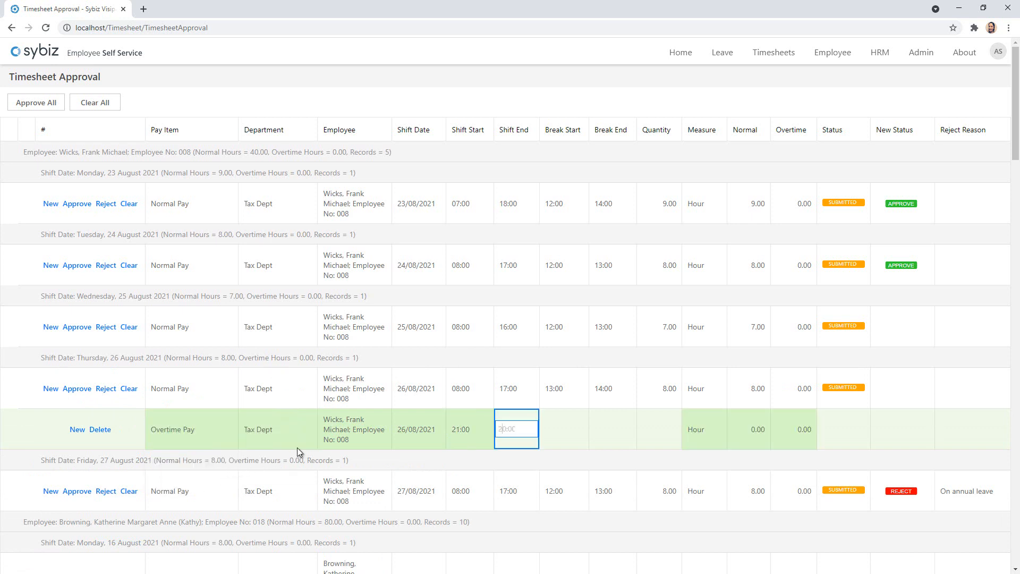
pyautogui.press('Tab')
pyautogui.press('Tab')
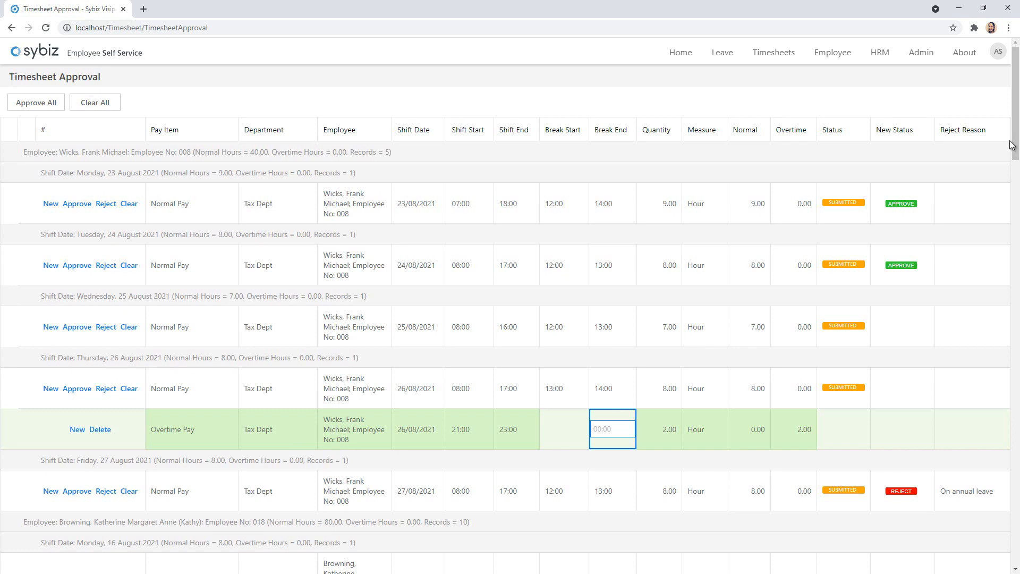
pyautogui.moveTo(1014, 146); pyautogui.dragTo(1012, 571)
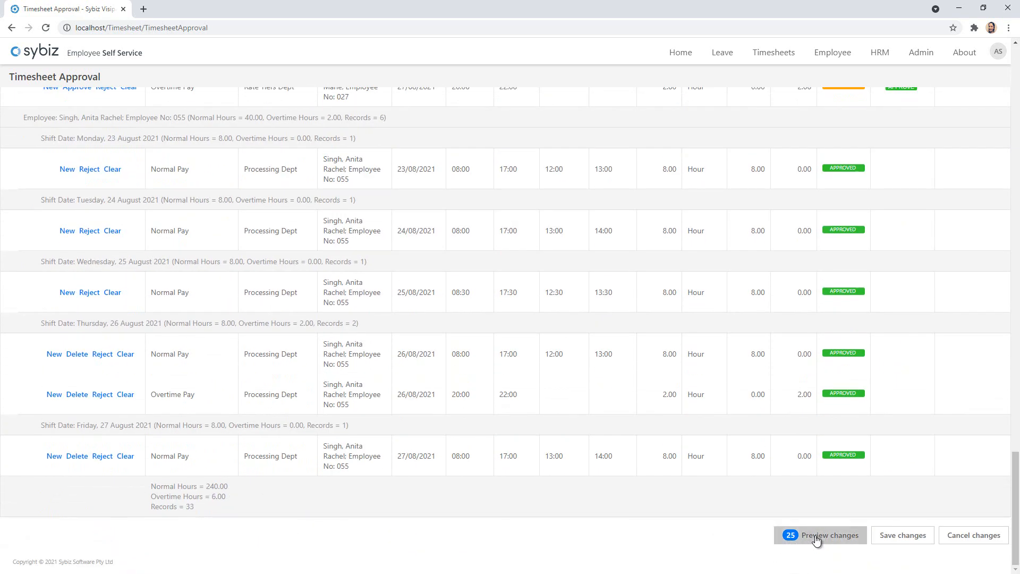
pyautogui.click(884, 542)
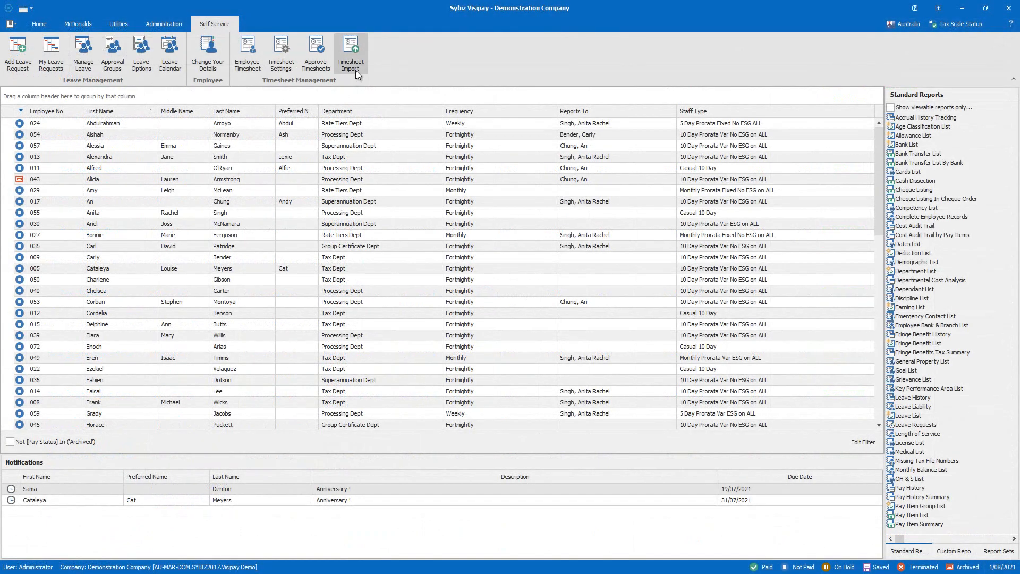
# Switch to the Sybiz Visipay desktop program and import the employee timesheet records fetched till 29/08/2021
pyautogui.click(355, 70)
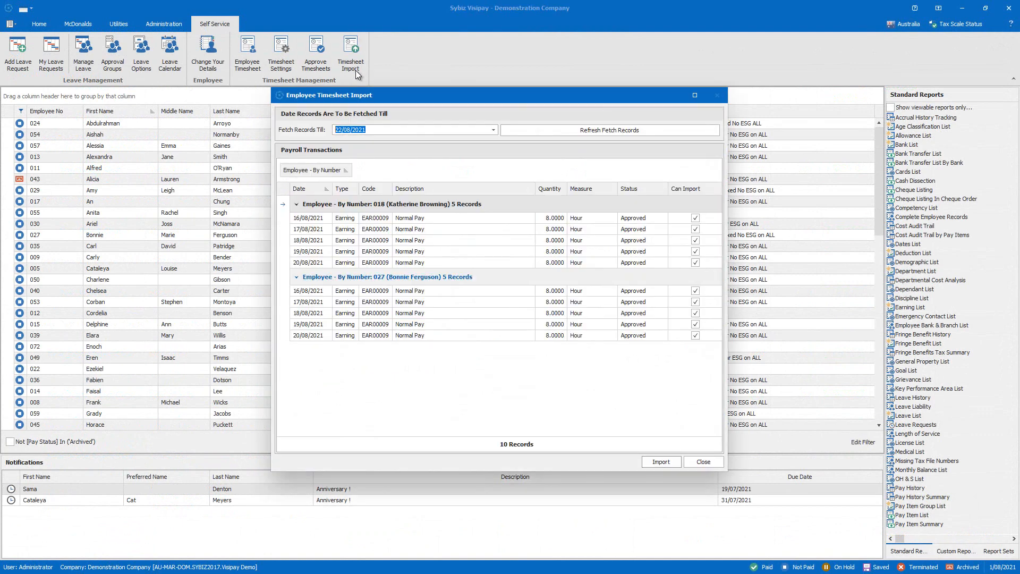
pyautogui.click(493, 130)
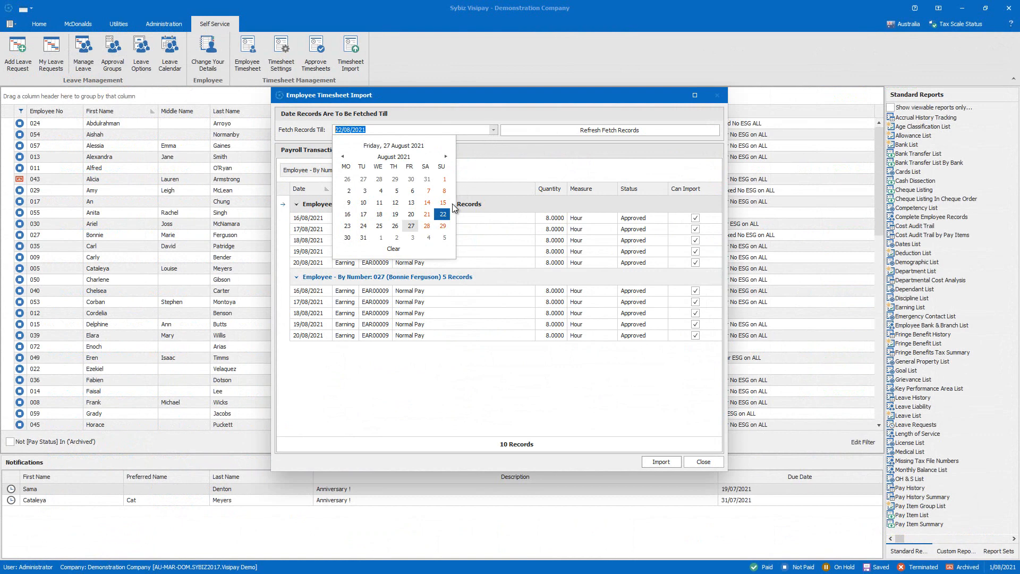
pyautogui.click(442, 226)
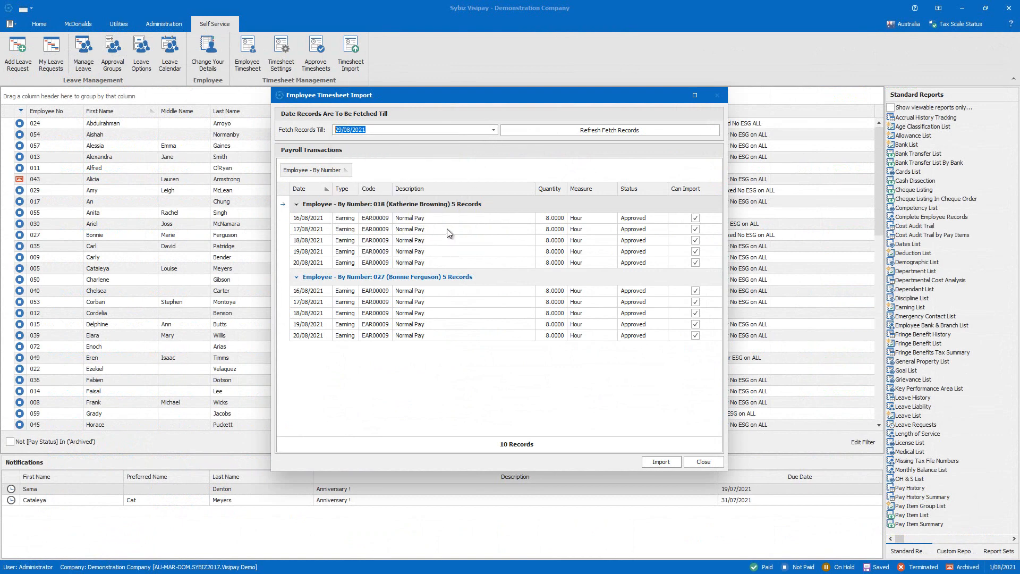
pyautogui.click(588, 133)
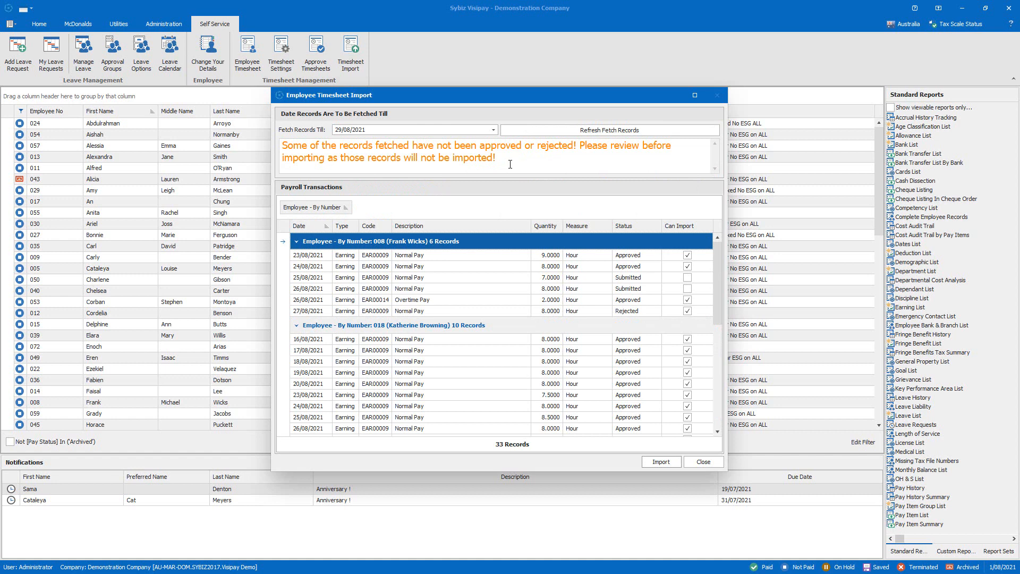
pyautogui.click(659, 461)
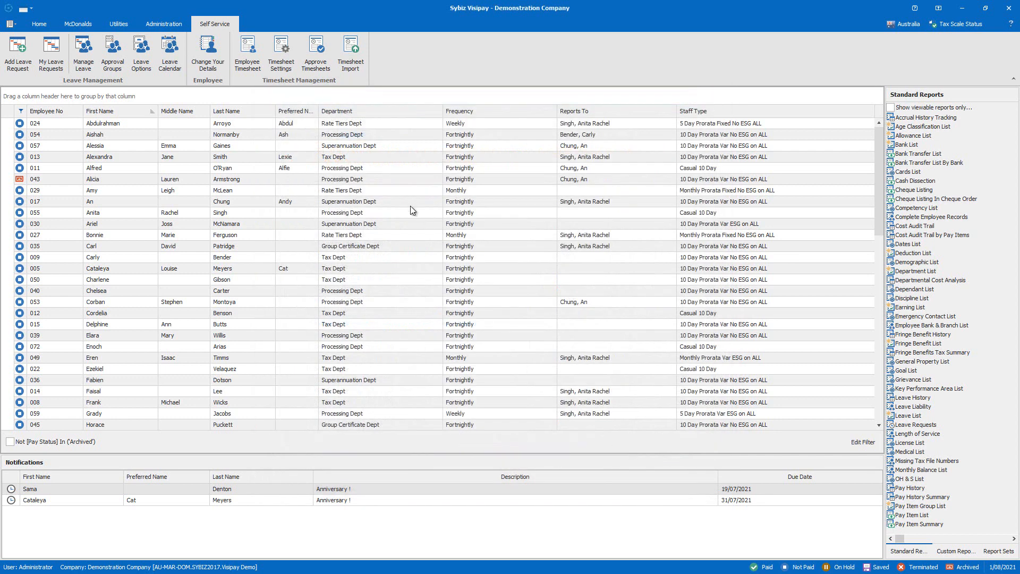
# In the timesheet management settings, make employee timesheet import required and enable the import warning for records in an open date
pyautogui.click(288, 65)
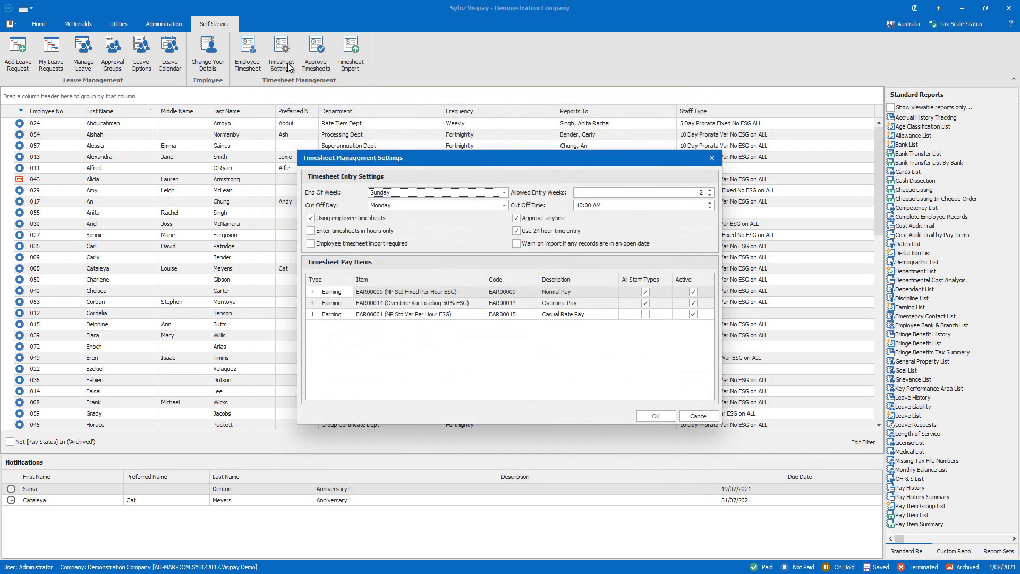
pyautogui.click(313, 245)
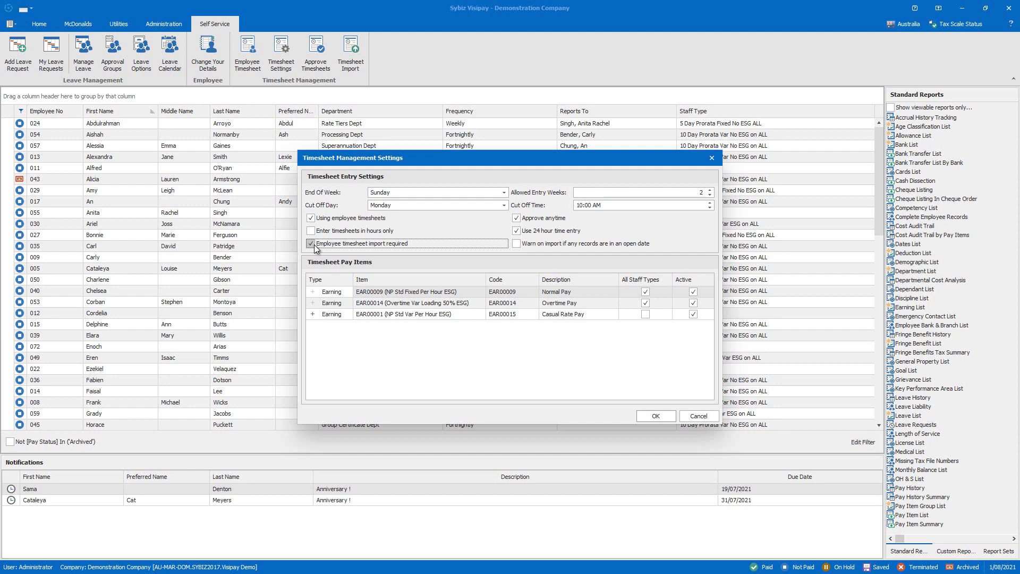
pyautogui.click(516, 244)
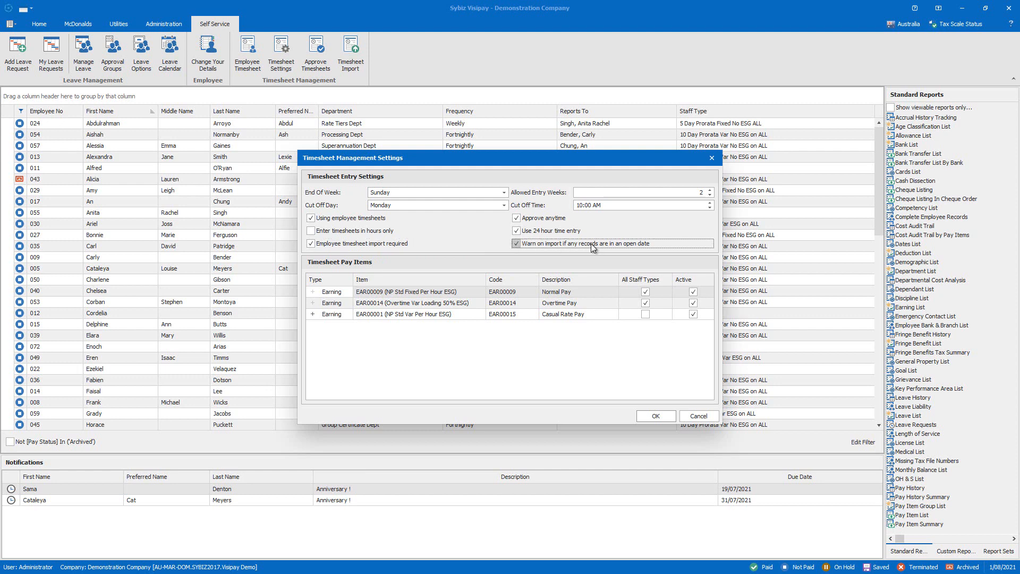
# Set the allowed entry weeks to 4 and save the timesheet management settings
pyautogui.click(710, 190)
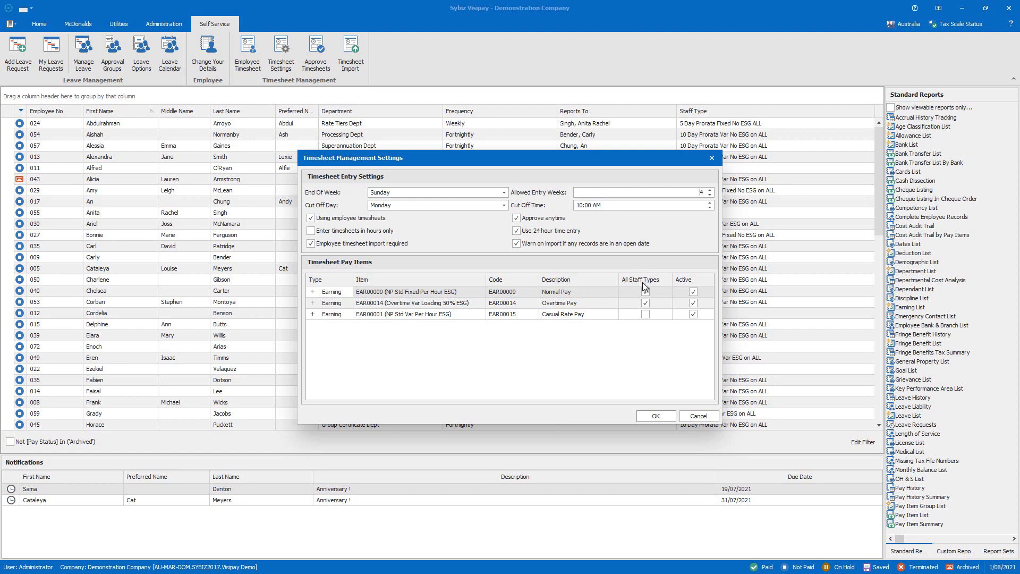
pyautogui.click(653, 367)
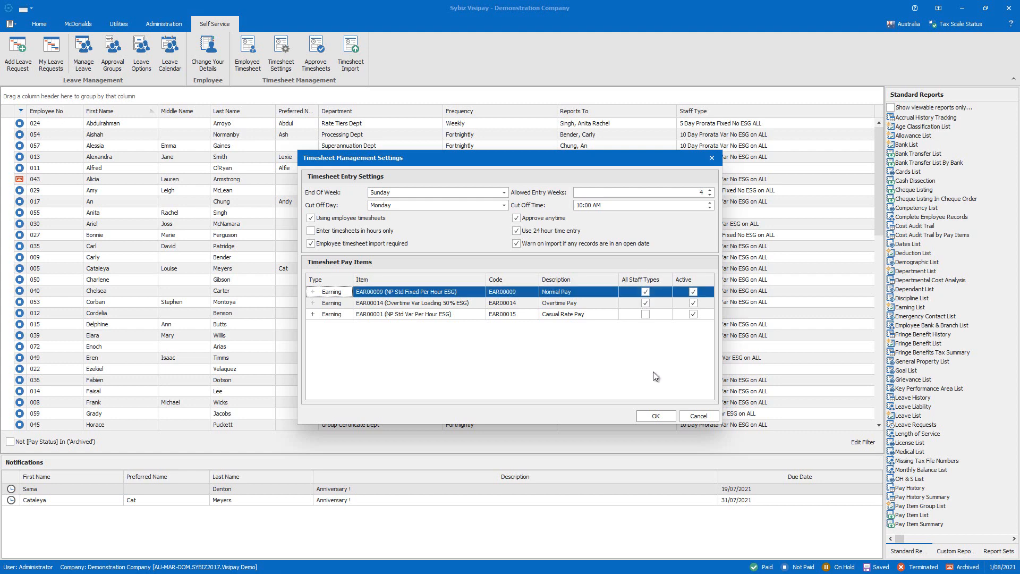
pyautogui.click(655, 416)
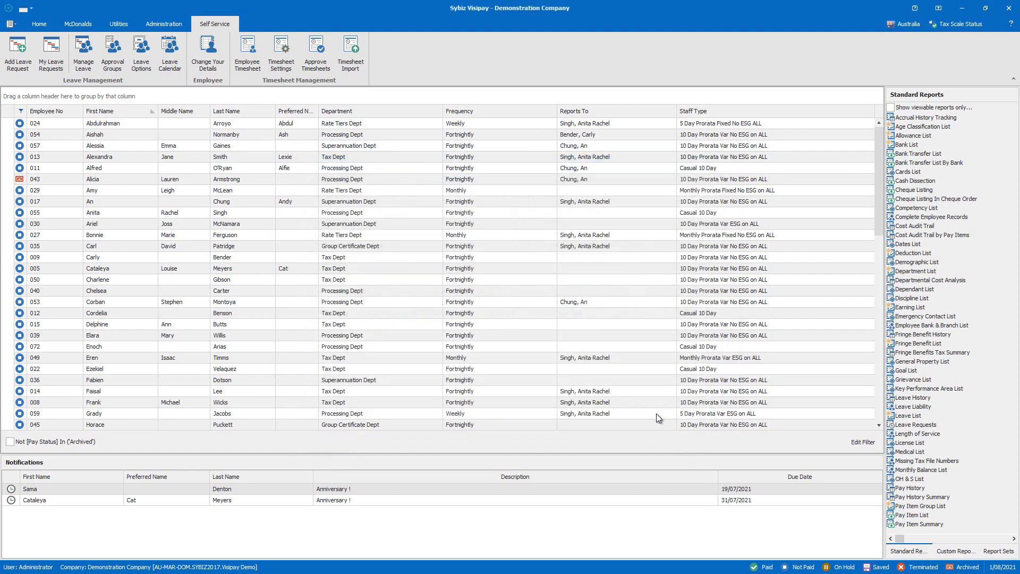